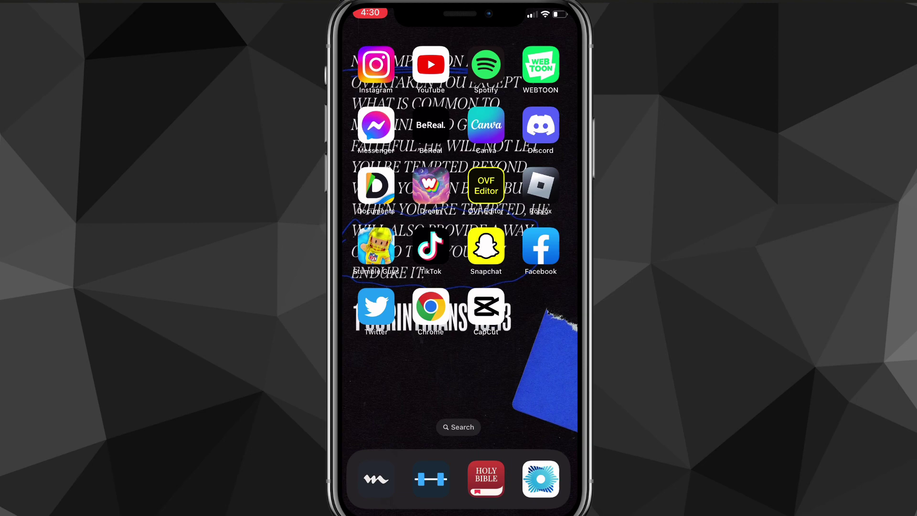
Launch Instagram from the iOS Home Screen
left_click(376, 65)
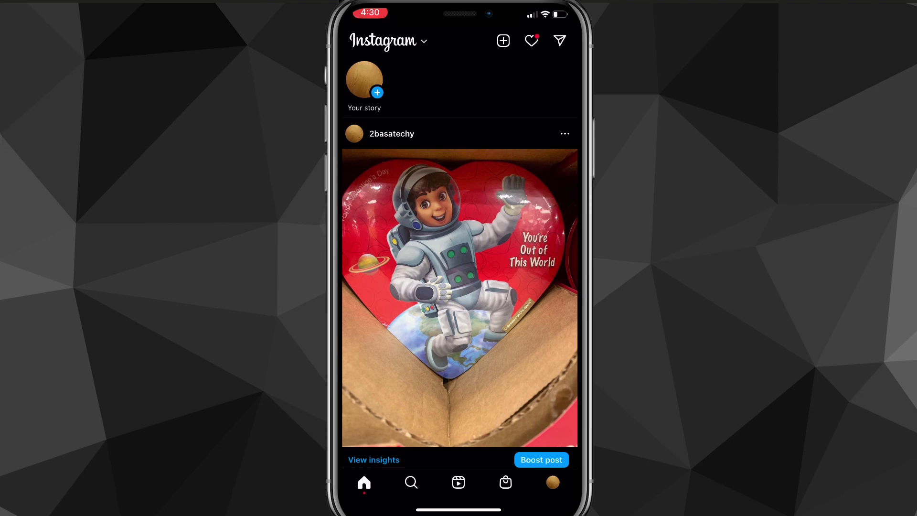
Go to your own profile from the bottom navigation bar
left_click(553, 482)
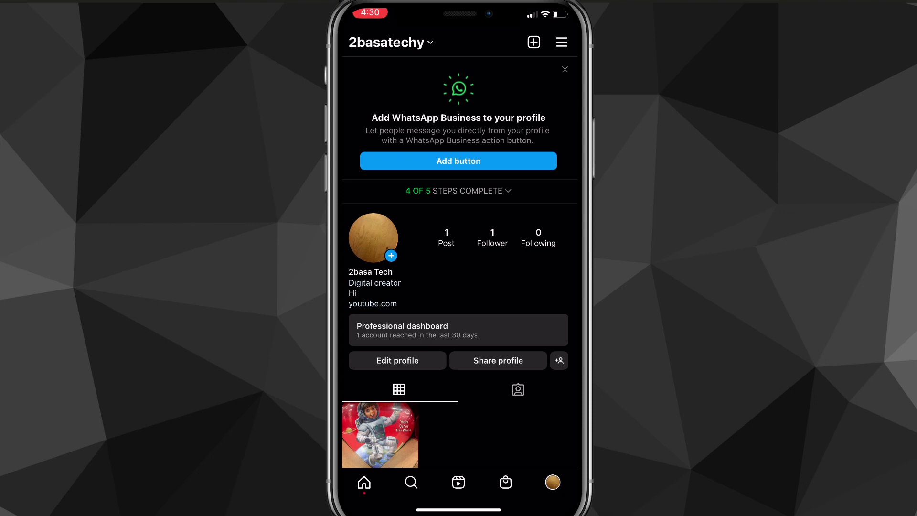
Open Settings from the profile menu, then its Account section
left_click(562, 43)
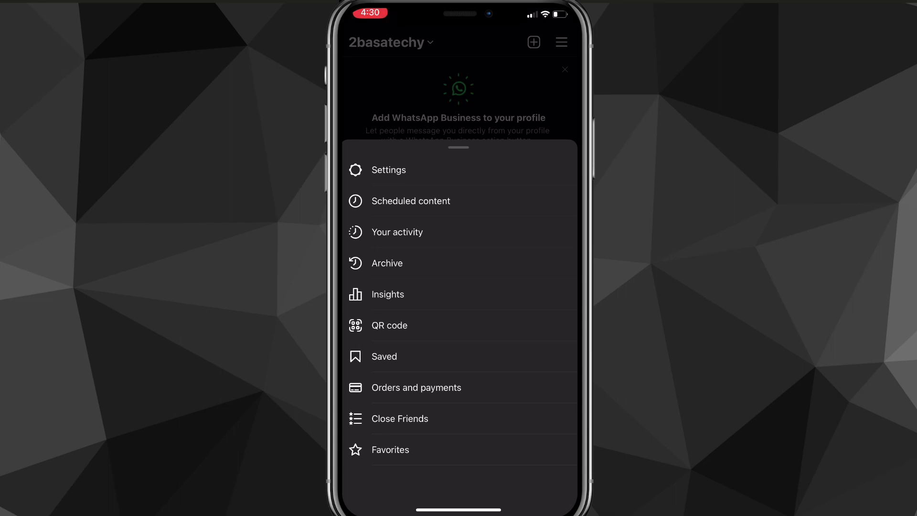
left_click(388, 170)
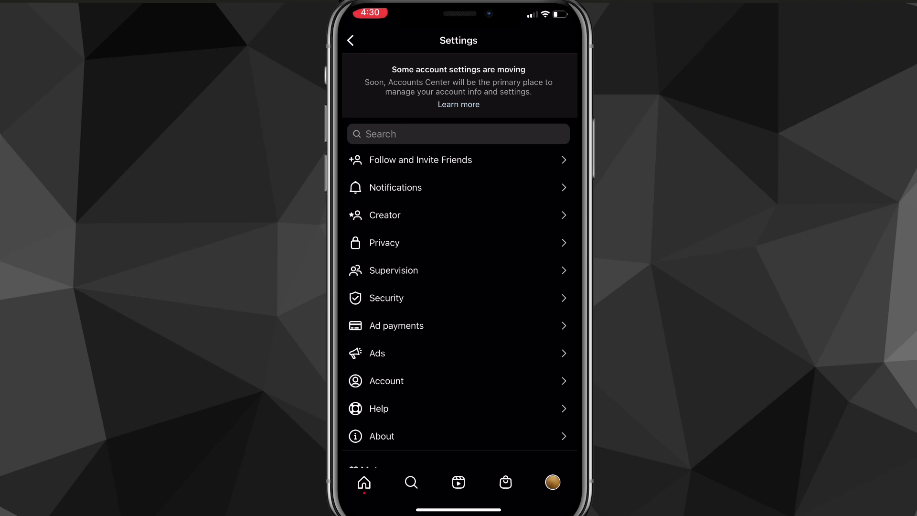
scroll(459, 258, "down", 5)
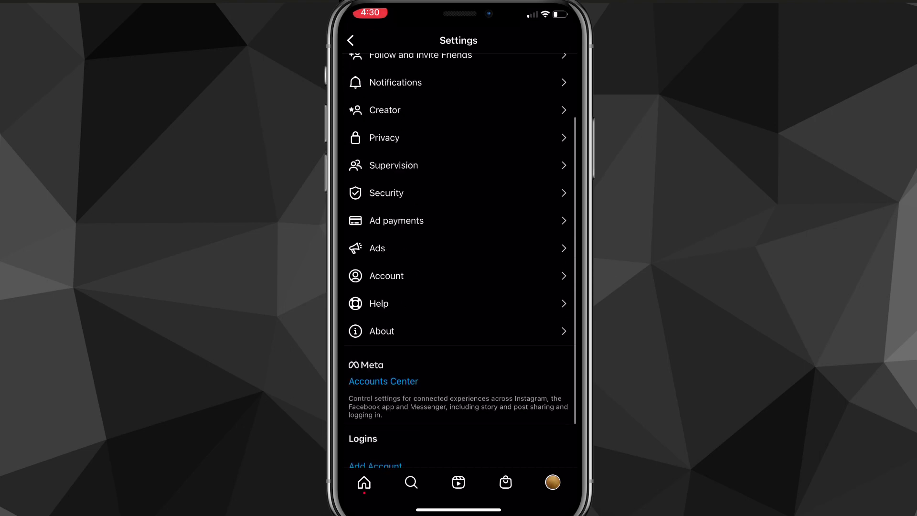
left_click(388, 205)
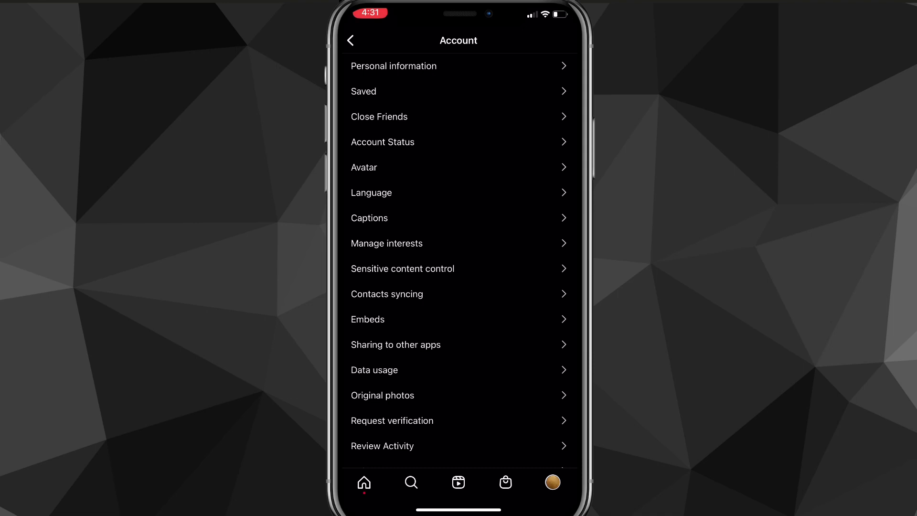
left_click_drag(452, 269, 454, 171)
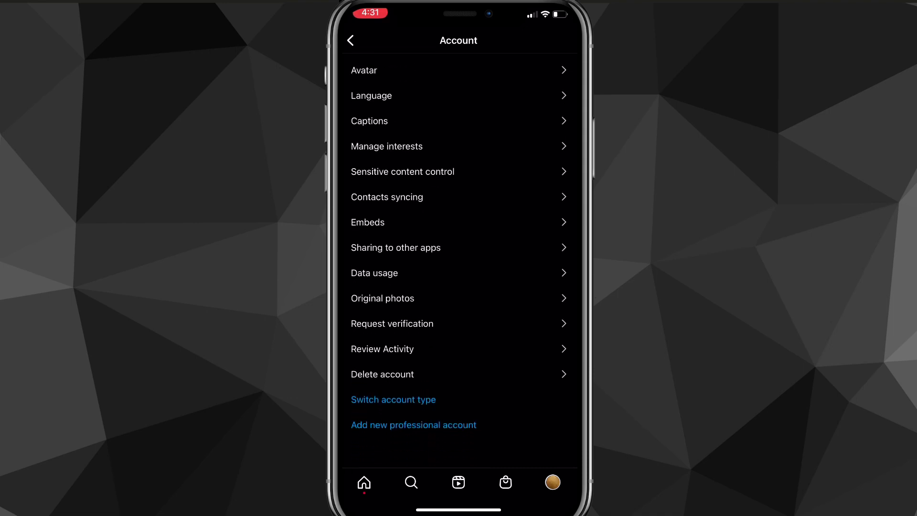
Bring up the personal-or-business choices via Switch account type in Account settings
left_click(394, 399)
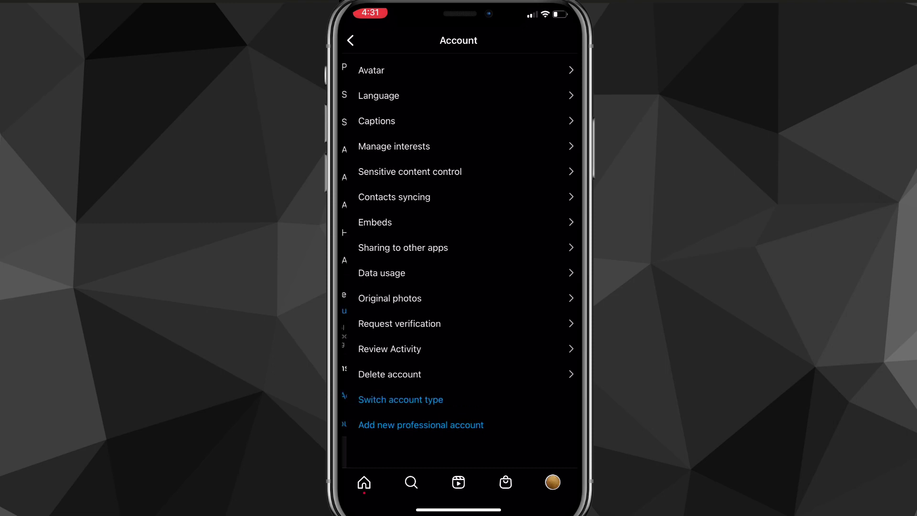
left_click_drag(394, 399, 431, 399)
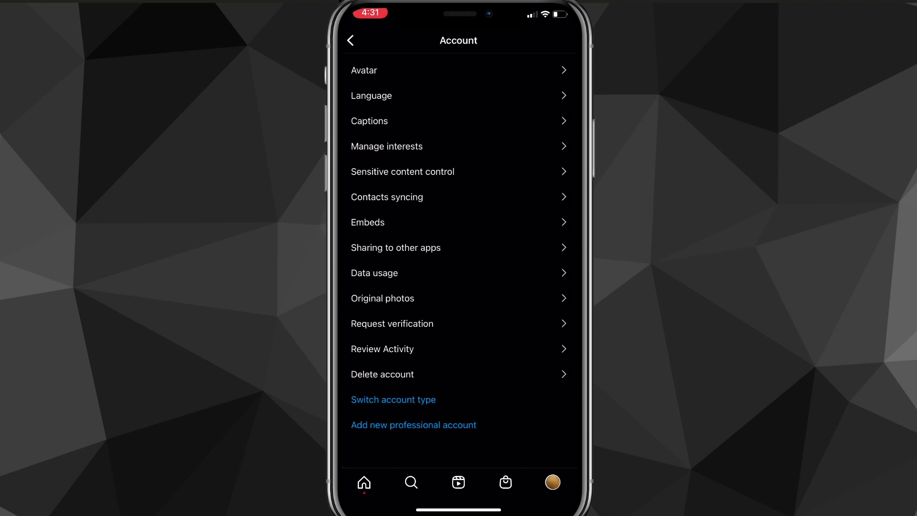
left_click(393, 399)
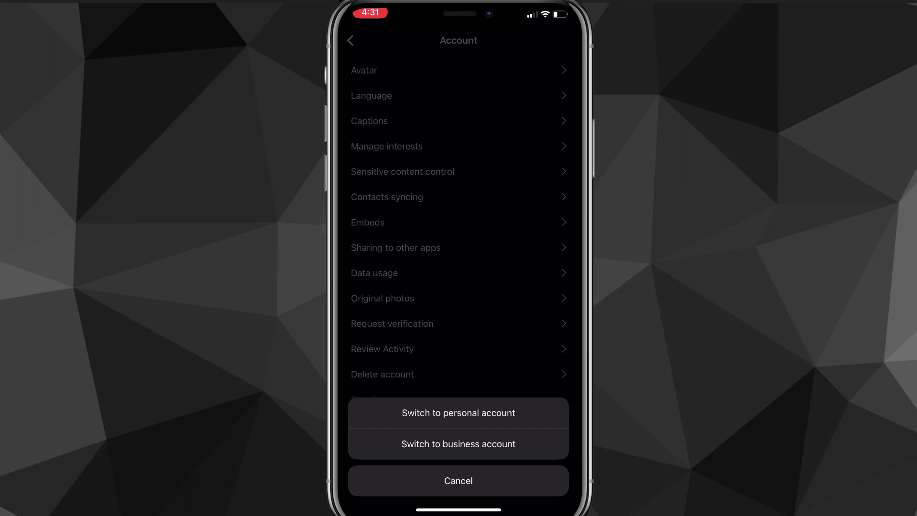
Choose Switch to personal account and confirm the alert
left_click(458, 413)
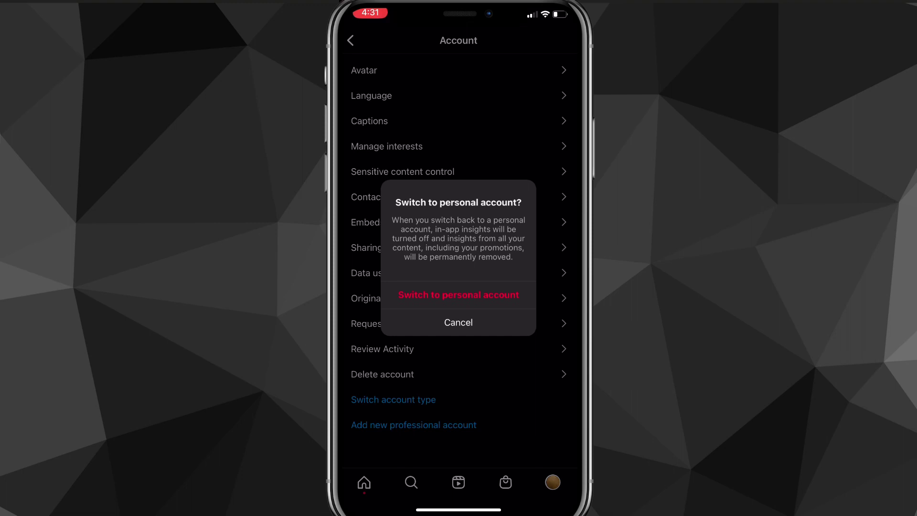
left_click(458, 294)
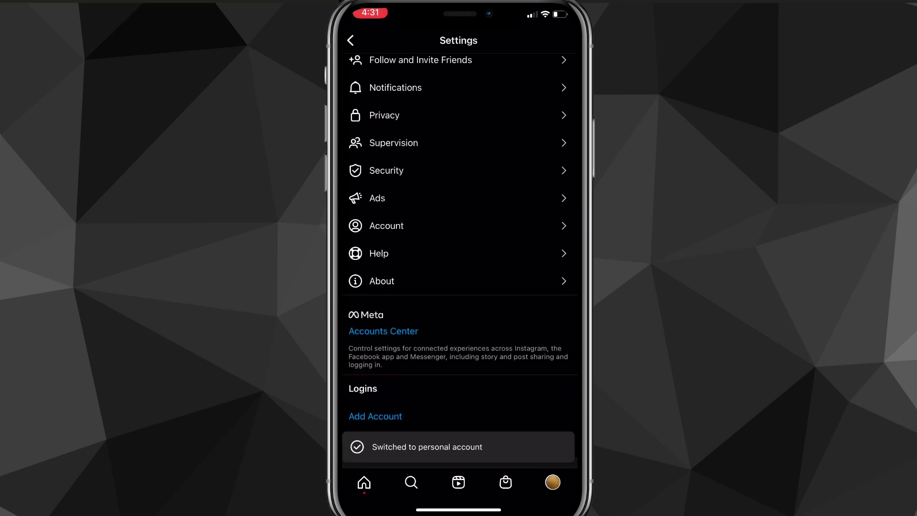
scroll(459, 258, "up", 3)
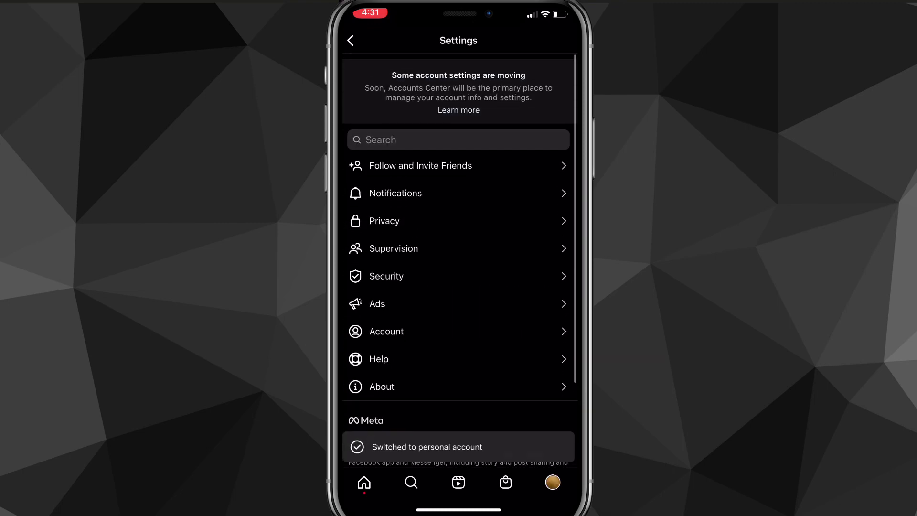
left_click(350, 41)
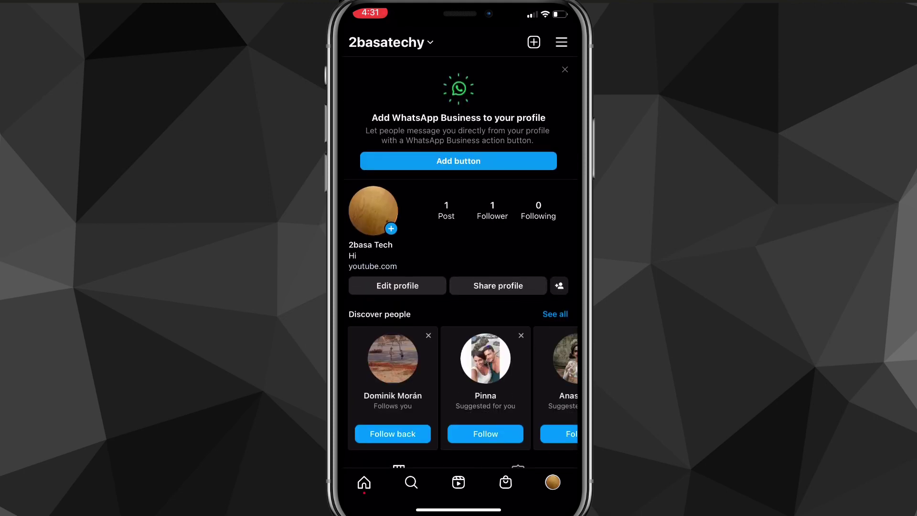
scroll(459, 258, "down", 1)
left_click(561, 43)
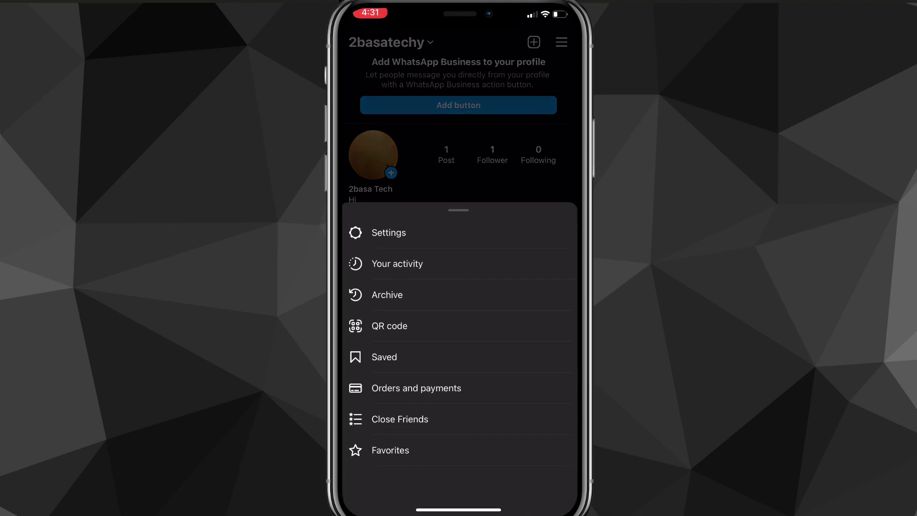
left_click(388, 327)
scroll(460, 258, "down", 1)
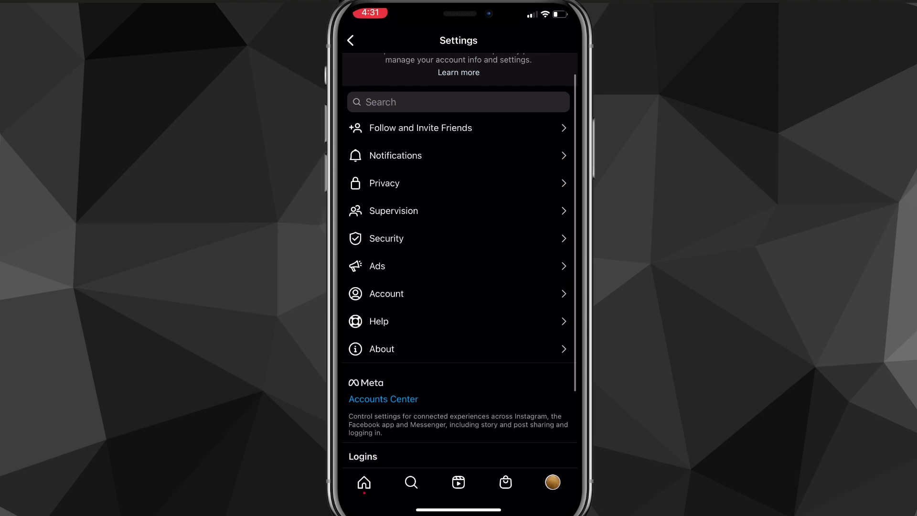
left_click(370, 292)
scroll(460, 258, "down", 2)
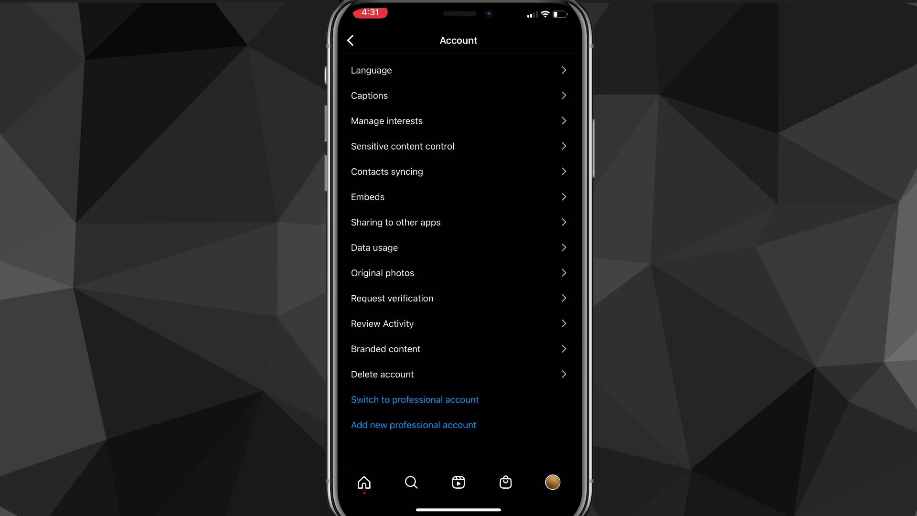
left_click(350, 40)
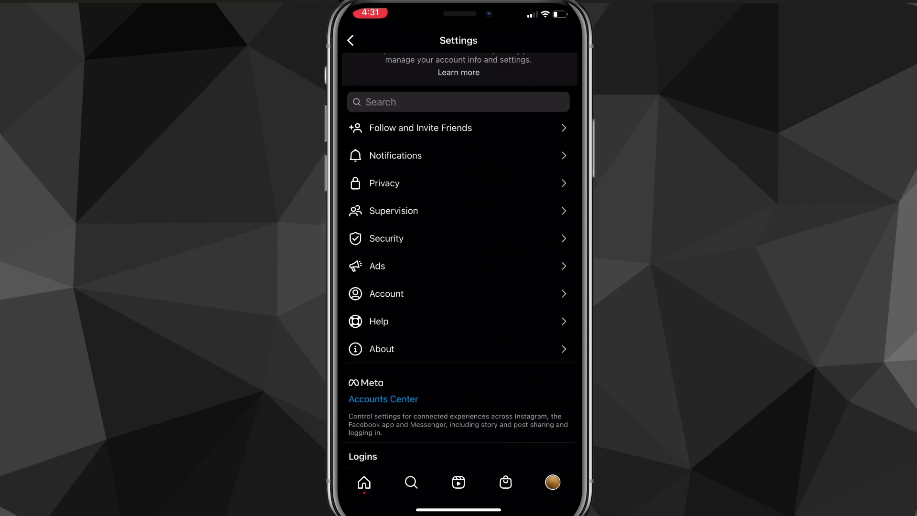
left_click(350, 40)
Swipe up from the bottom edge to leave Instagram for the home screen
left_click_drag(458, 509, 459, 301)
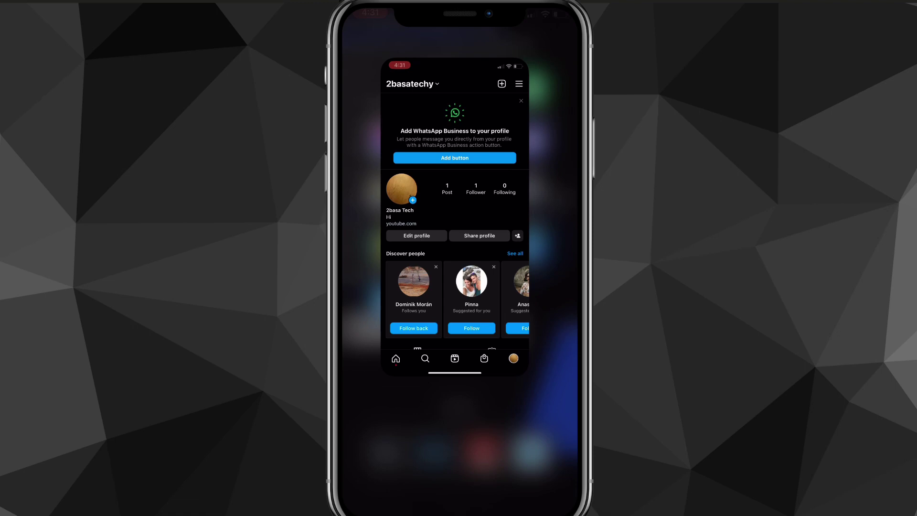